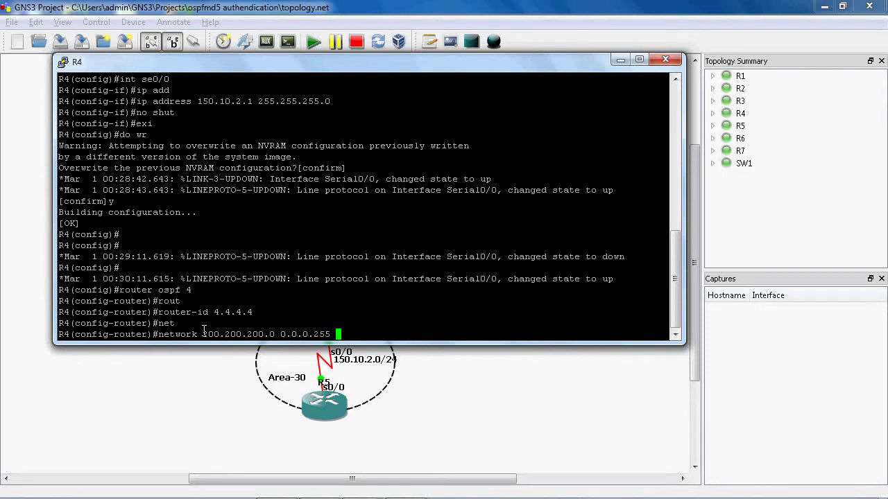
# Finish R4's 'network 200.200.200.0 0.0.0.255 area 0' statement
pyautogui.write('area')
pyautogui.press('Tab')
pyautogui.write('0')
pyautogui.press('Return')
# Advertise 150.10.2.0 0.0.0.255 in area 30 on R4
pyautogui.write('net')
pyautogui.press('Tab')
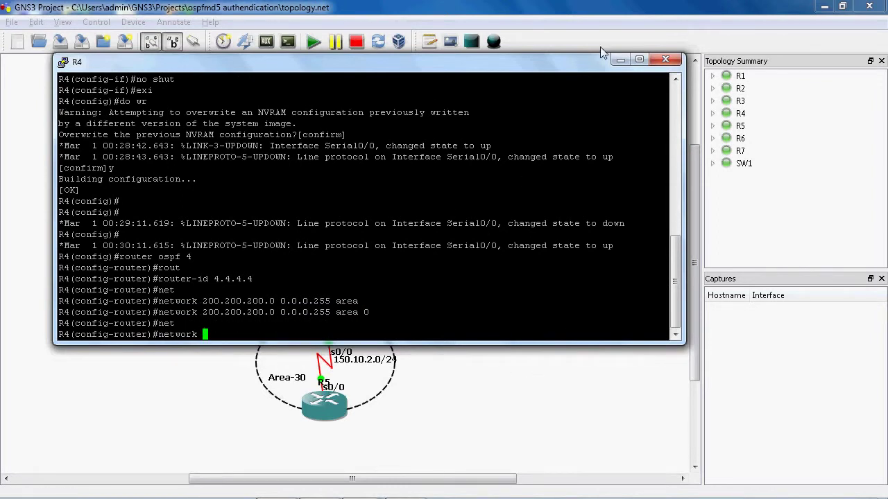
pyautogui.click(621, 60)
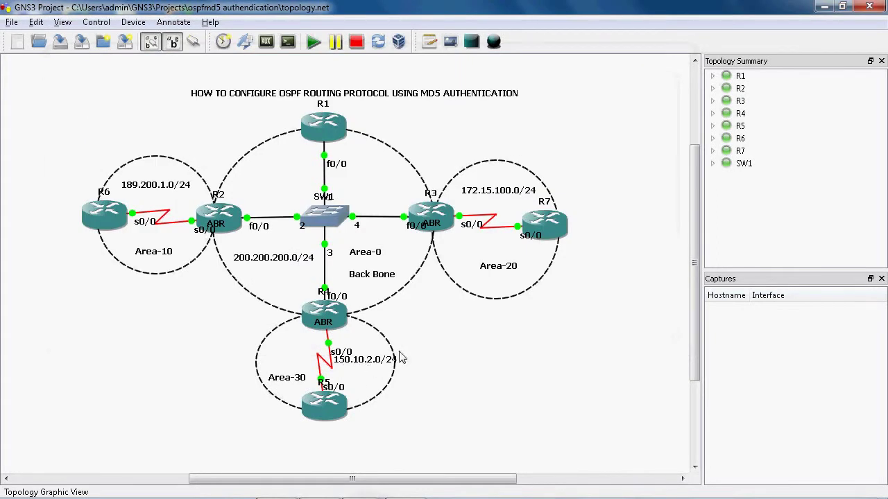
pyautogui.moveTo(331, 496)
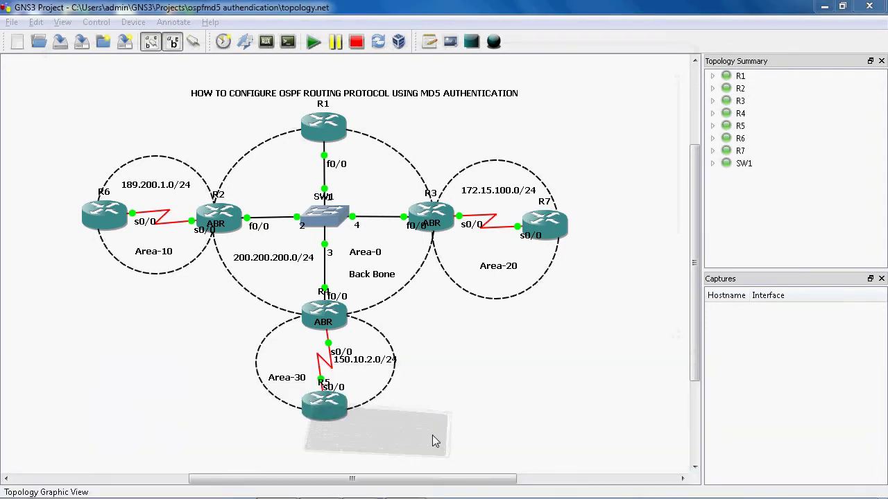
pyautogui.click(432, 435)
pyautogui.write('150.10.2.0')
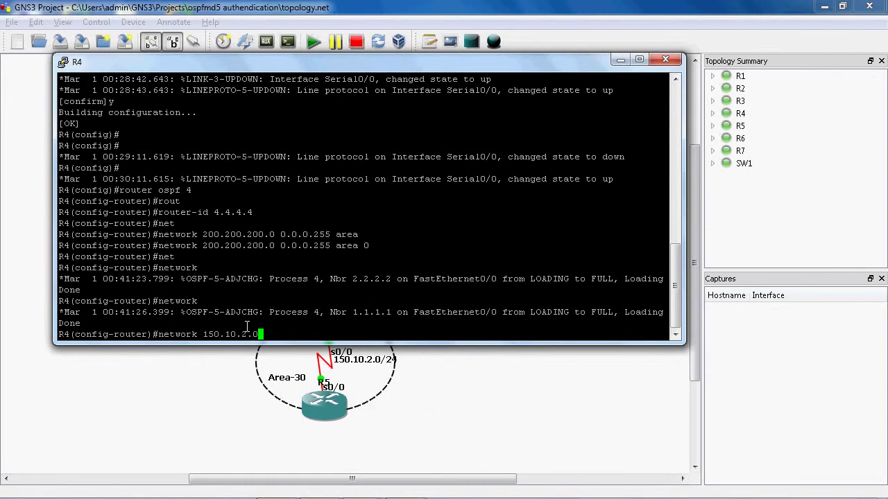
pyautogui.write(' 0.0.0.255 area 30')
pyautogui.press('Return')
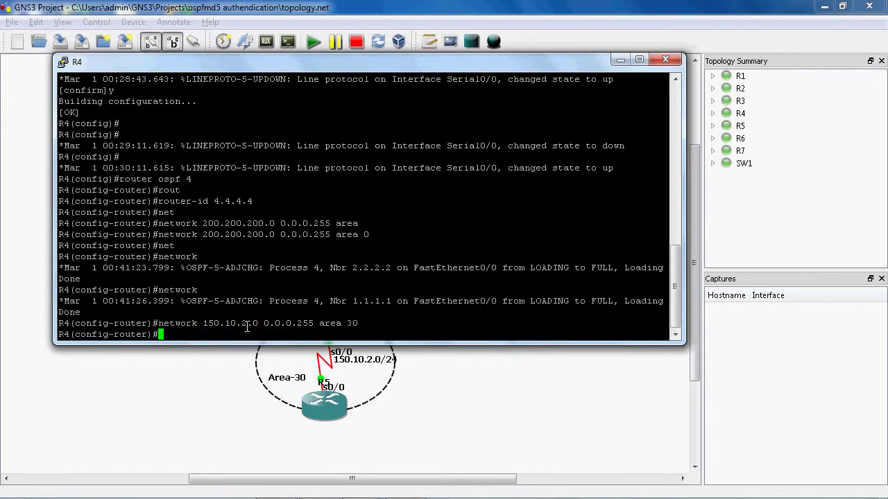
# Save R4's configuration with 'do wr' and return to the topology diagram
pyautogui.write('do wr')
pyautogui.press('Return')
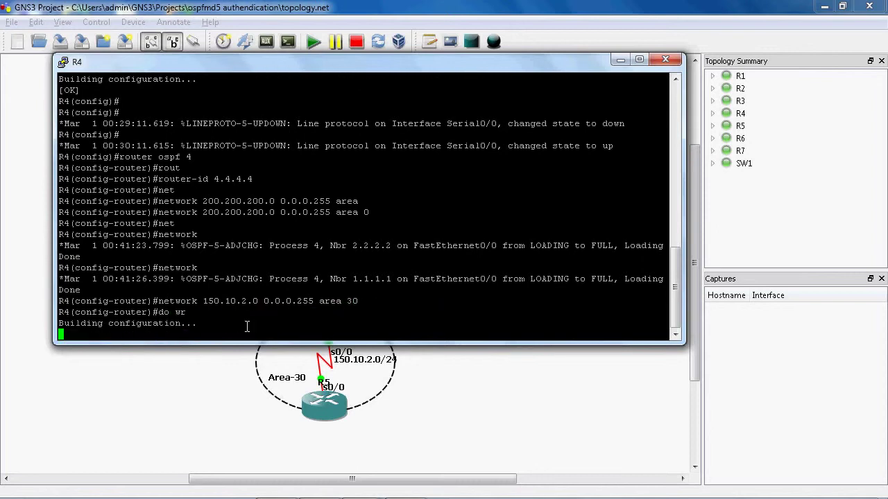
pyautogui.click(621, 60)
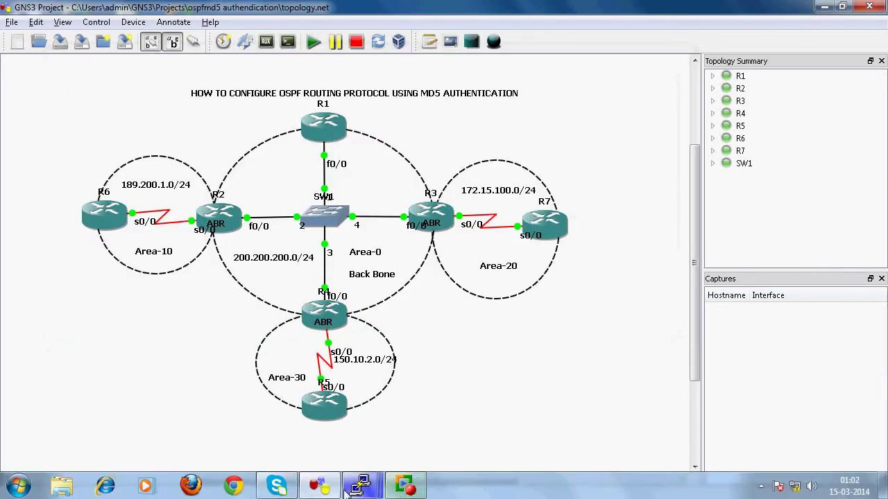
# On R5, start OSPF process 5 with router ID 5.5.5.5
pyautogui.click(326, 489)
pyautogui.click(318, 485)
pyautogui.click(361, 486)
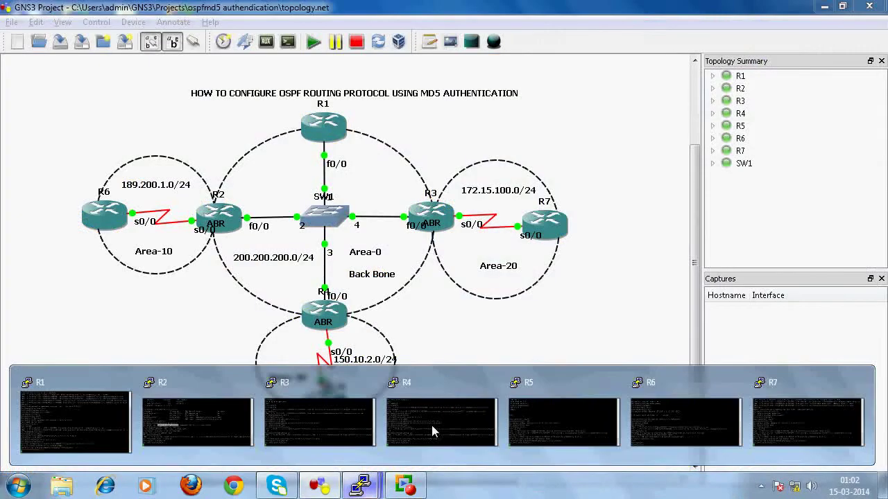
pyautogui.click(541, 383)
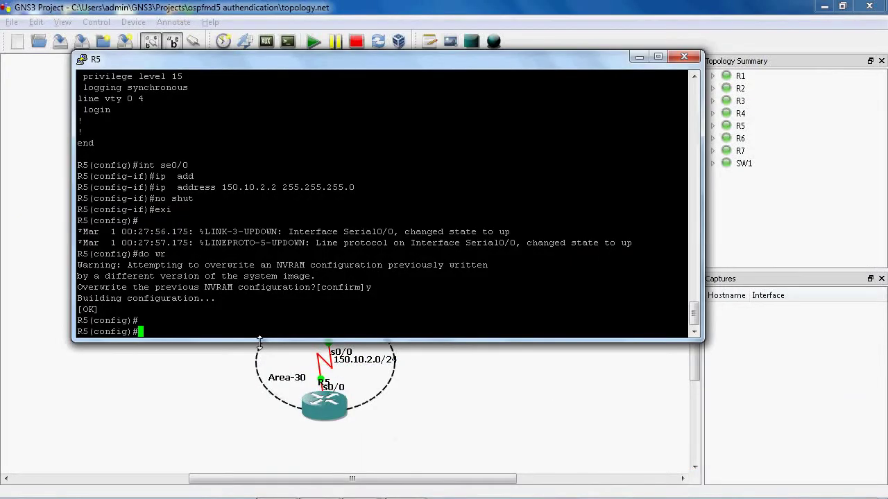
pyautogui.write('rout')
pyautogui.write('er ospf ')
pyautogui.write('5')
pyautogui.press('Return')
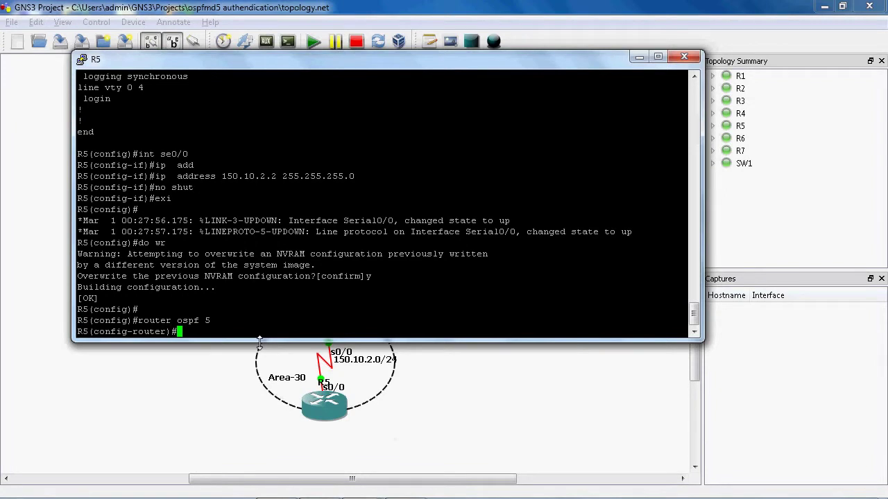
pyautogui.write('rou')
pyautogui.press('Tab')
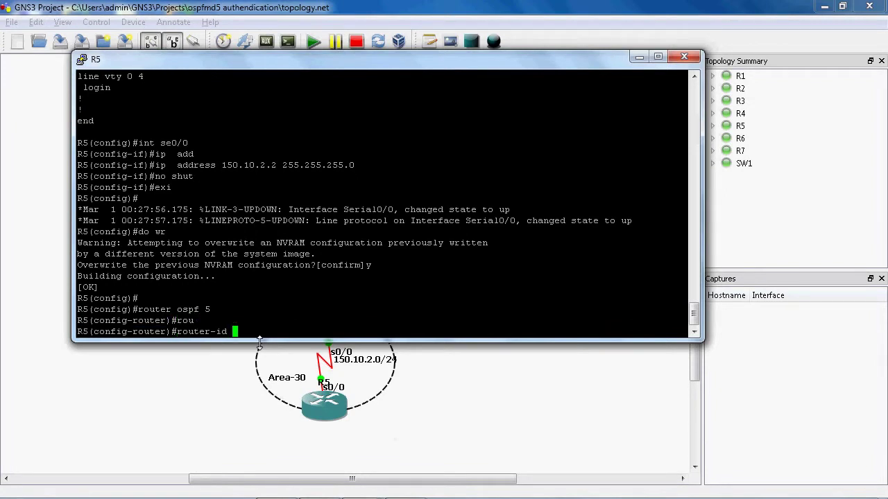
pyautogui.write('5.5.5.')
pyautogui.write('5')
pyautogui.press('Return')
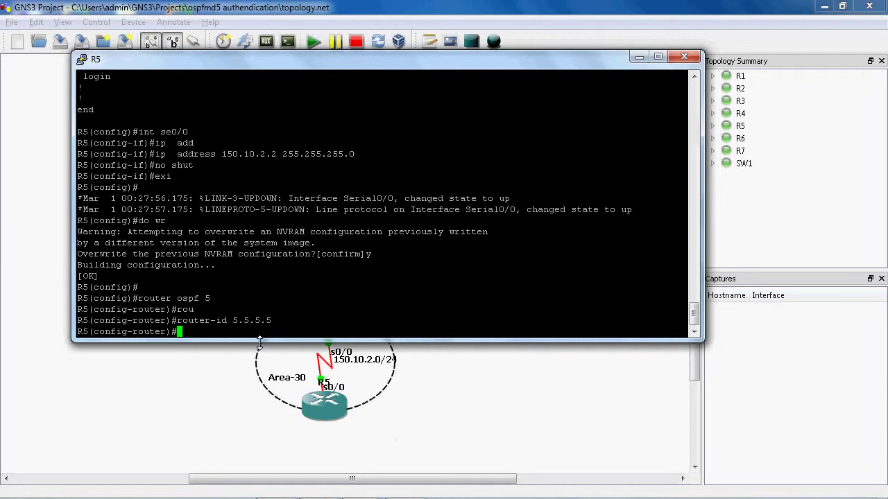
# Advertise 150.10.2.0 0.0.0.255 in area 30 on R5 and save with 'do wr'
pyautogui.write('net')
pyautogui.press('Tab')
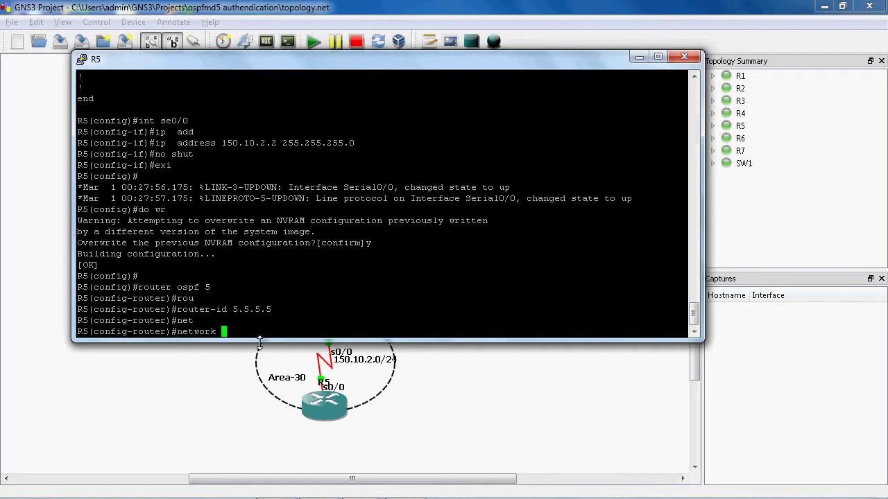
pyautogui.write('150.10.2.0 0.0.0.255 area 30')
pyautogui.press('Return')
pyautogui.write('do wr')
pyautogui.press('Return')
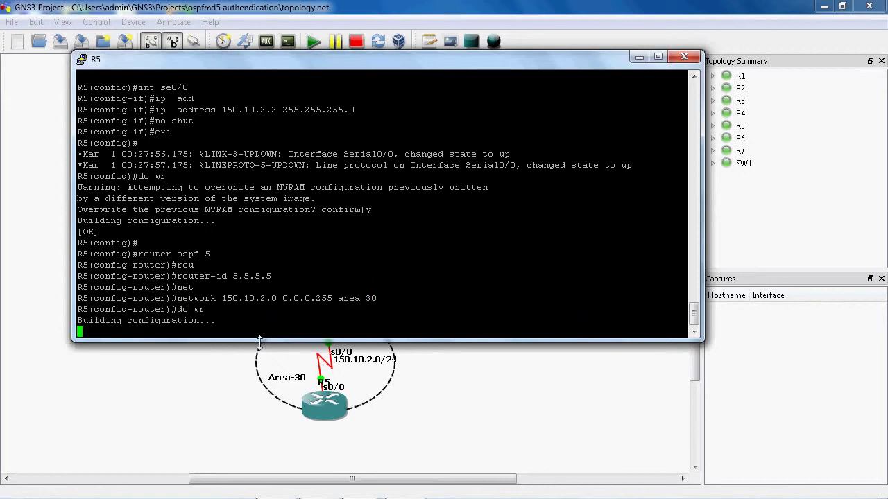
# Glance at the R4 console, then hide the R4 and R5 consoles to show the topology
pyautogui.moveTo(361, 485)
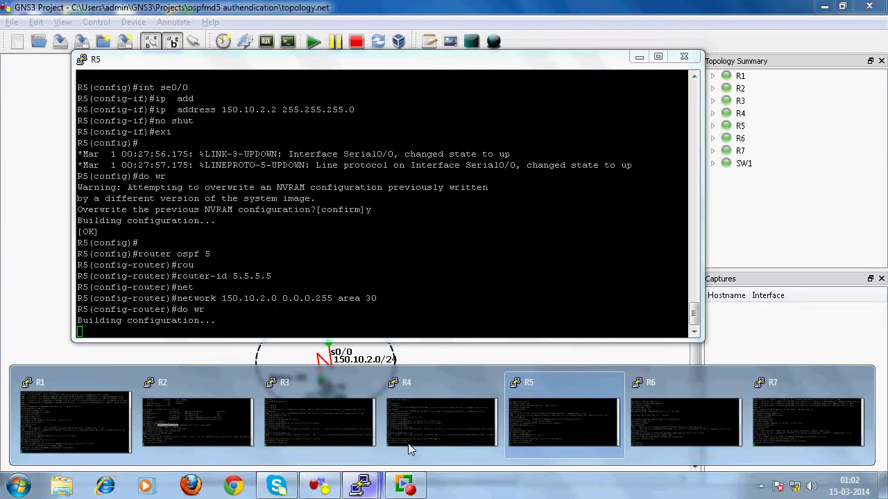
pyautogui.click(412, 389)
pyautogui.click(639, 46)
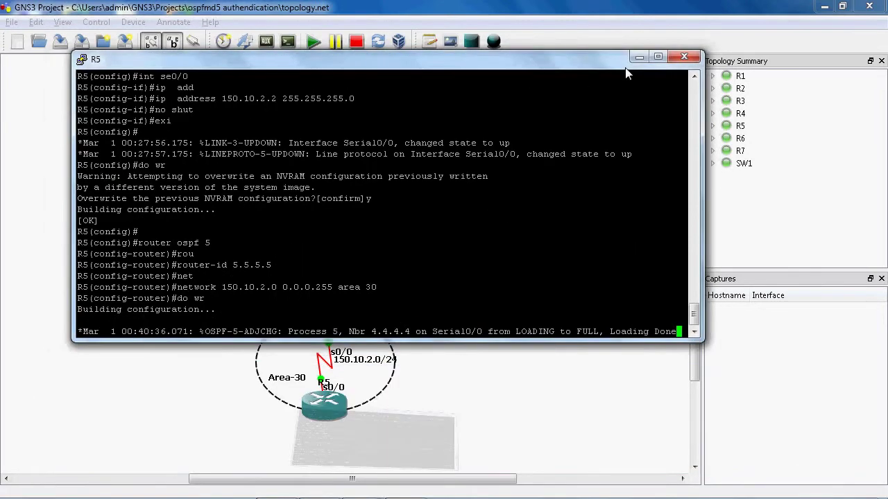
pyautogui.click(638, 56)
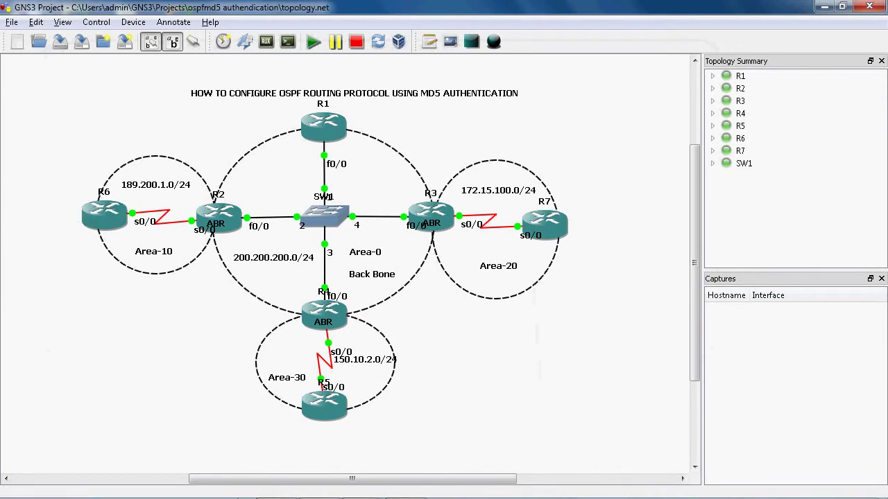
# Open R6's console and enter OSPF process 6 configuration
pyautogui.moveTo(361, 485)
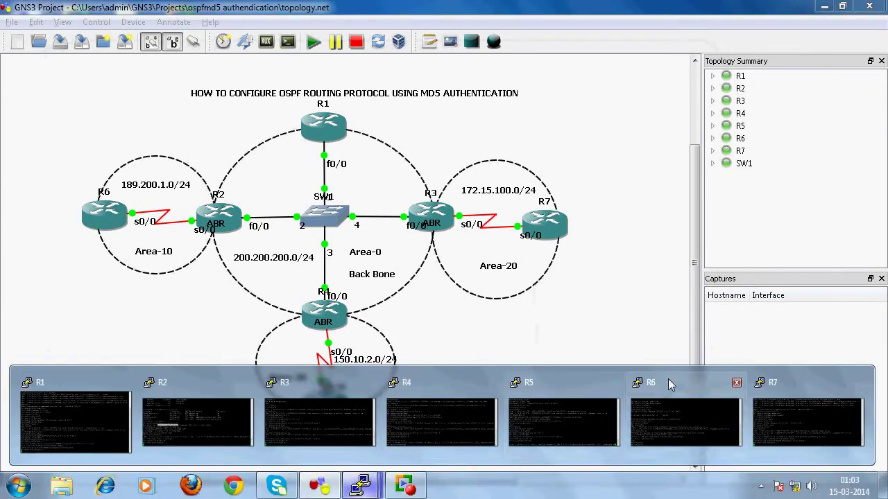
pyautogui.click(668, 379)
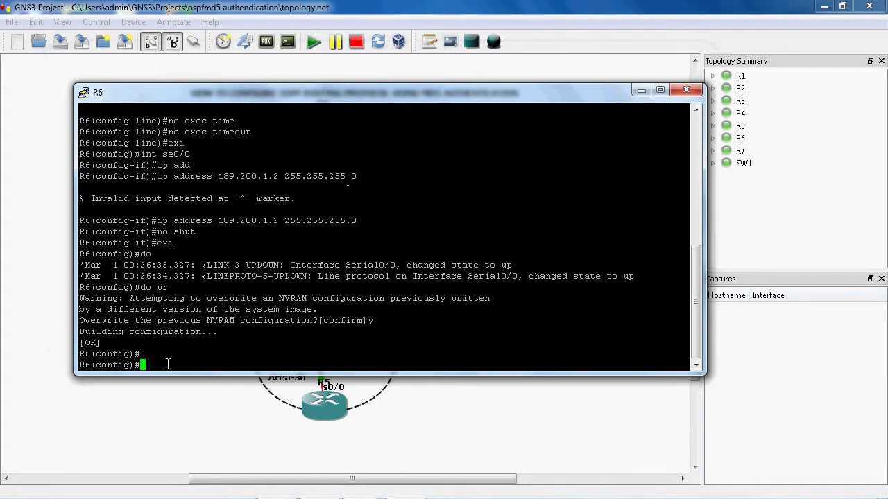
pyautogui.write('router ospf')
pyautogui.moveTo(384, 91); pyautogui.dragTo(383, 44)
pyautogui.write('6')
pyautogui.press('Return')
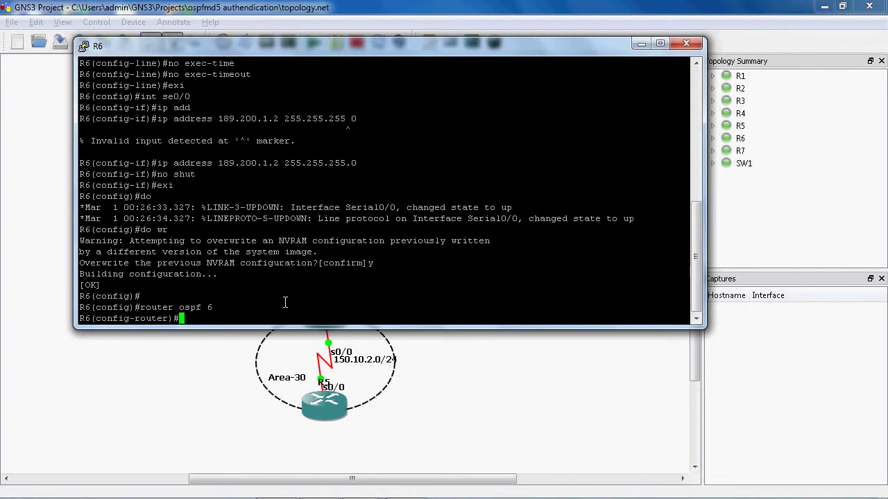
# Advertise 189.200.1.0 0.0.0.255 in area 10 on R6
pyautogui.write('net')
pyautogui.press('Tab')
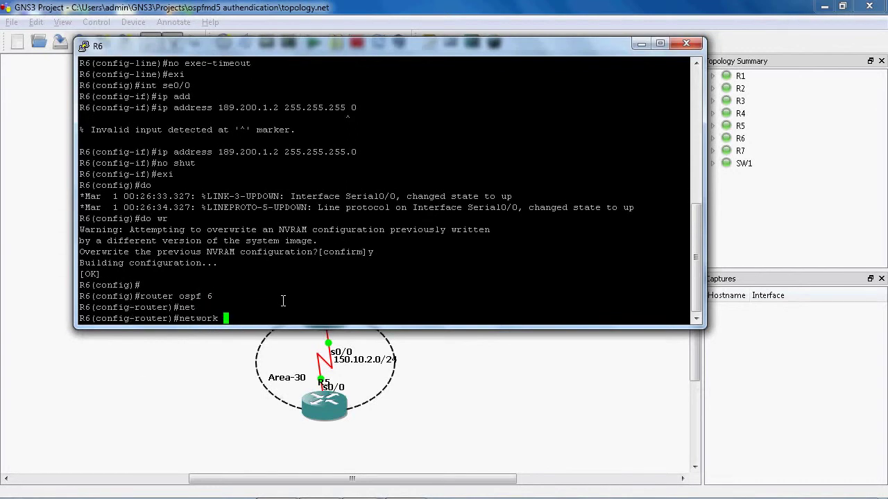
pyautogui.click(145, 384)
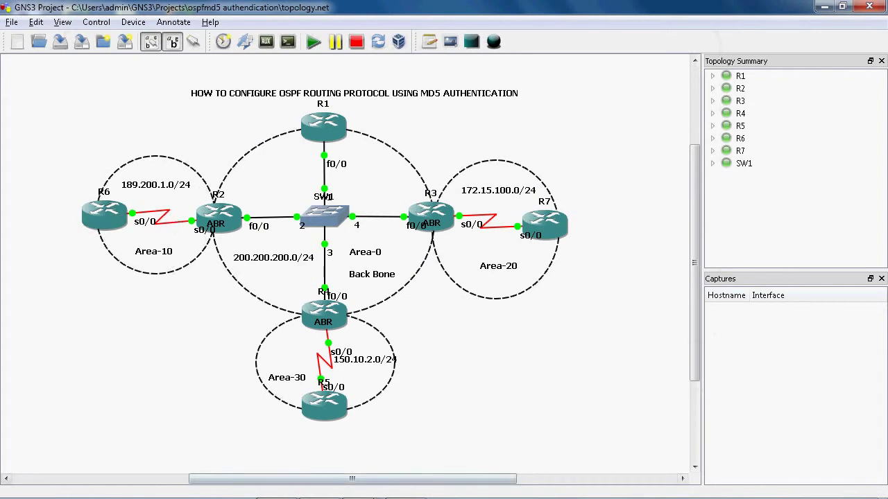
pyautogui.moveTo(360, 486)
pyautogui.click(701, 409)
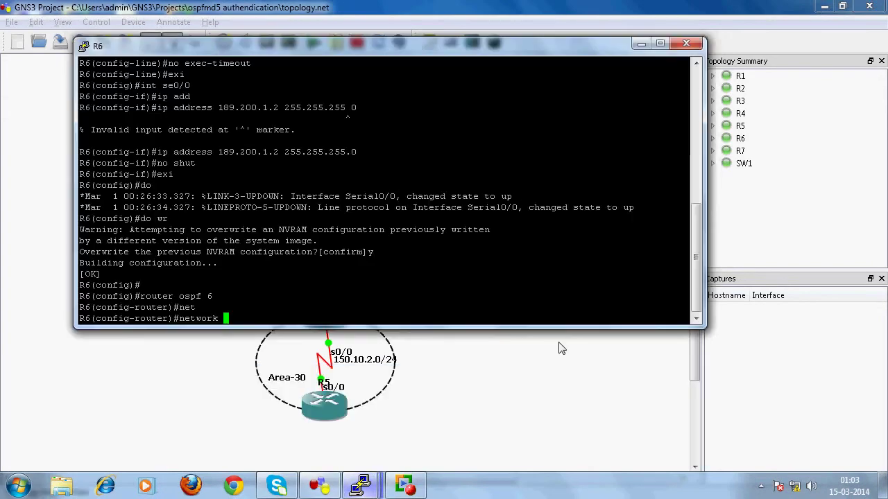
pyautogui.write('189.200.1')
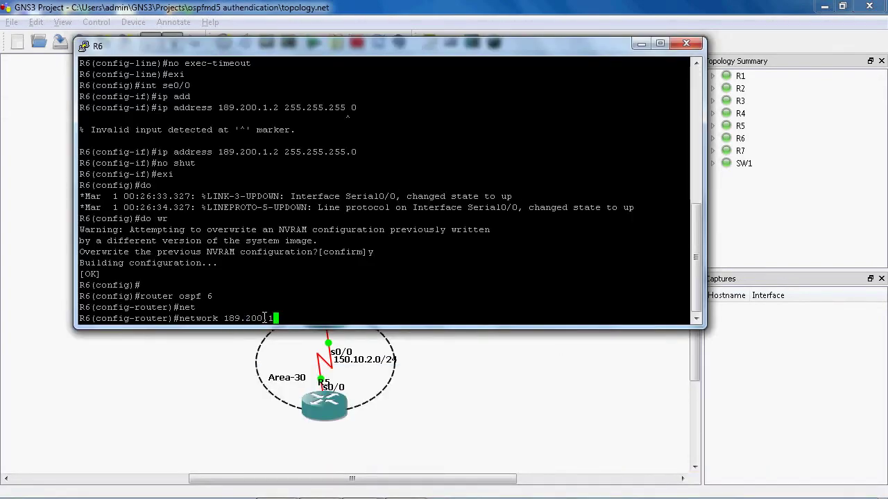
pyautogui.write('.0 0.0.0.255 area 10')
pyautogui.press('Return')
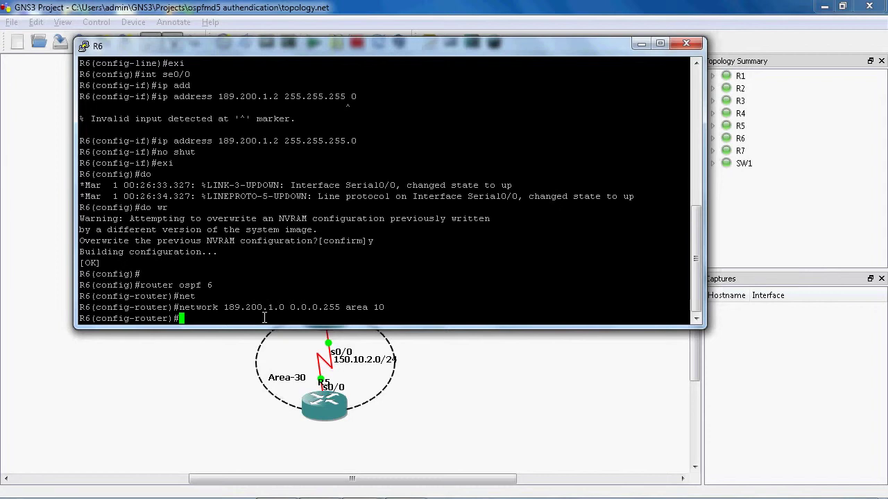
# Set R6's OSPF router ID to 6.6.6.6
pyautogui.write('rou')
pyautogui.press('Tab')
pyautogui.write('6.6.6.6')
pyautogui.press('Return')
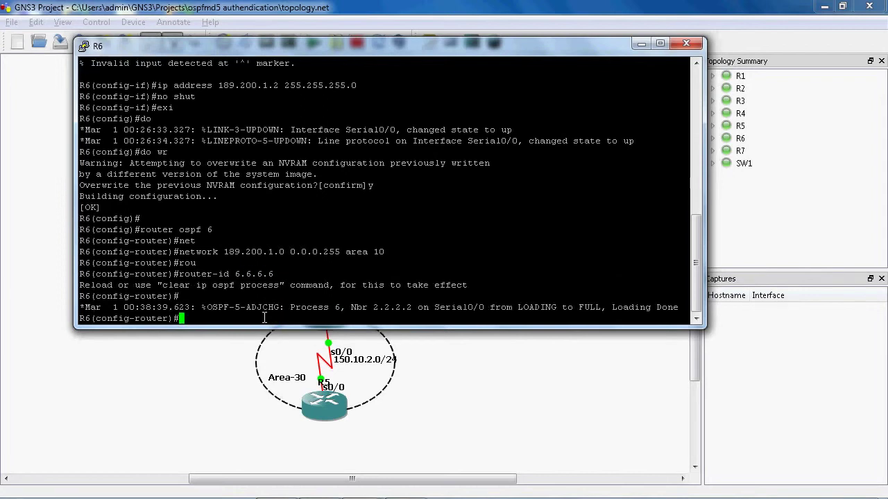
# Reset R6's OSPF process with 'do clear ip ospf process', confirming with y
pyautogui.write('do clear')
pyautogui.press('Return')
pyautogui.write('ip ospf pro')
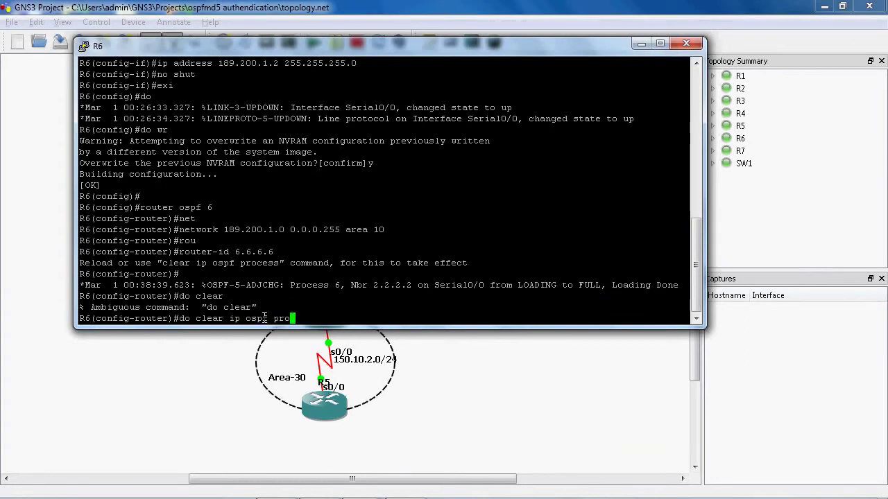
pyautogui.press('Return')
pyautogui.press('Return')
pyautogui.write('y')
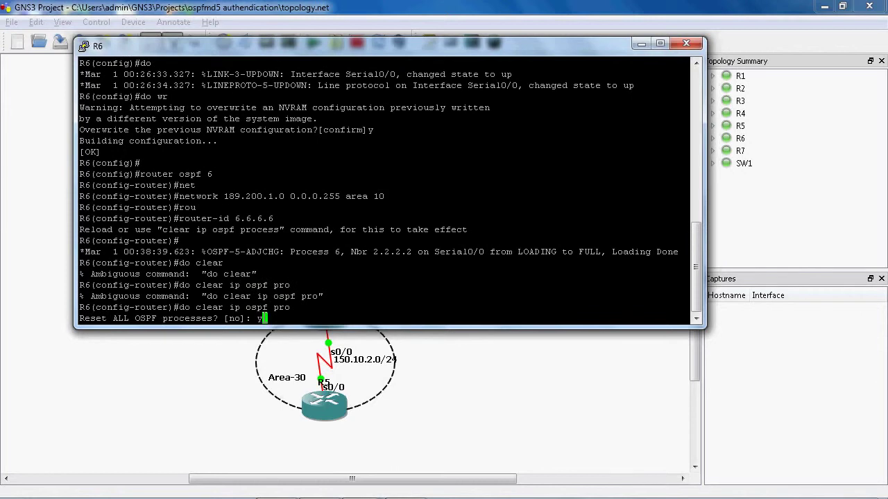
pyautogui.press('Return')
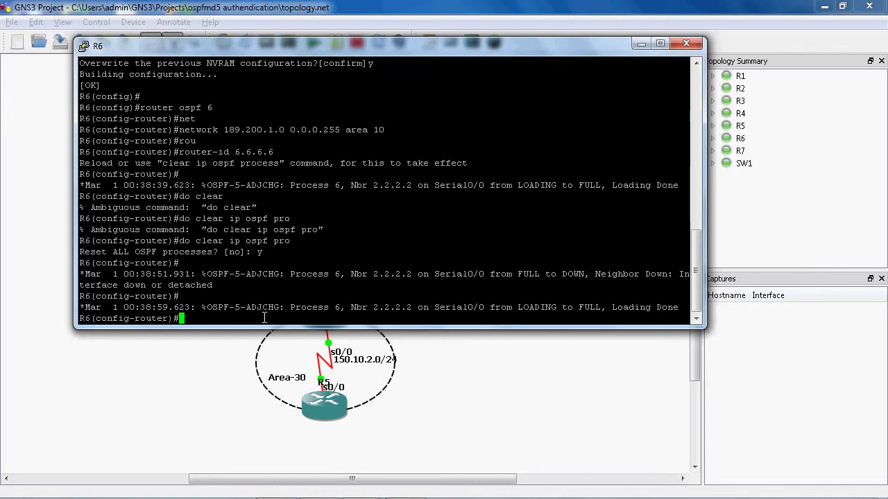
# Save R6's configuration with 'do wr' and return to the topology diagram
pyautogui.write('do wr')
pyautogui.press('Return')
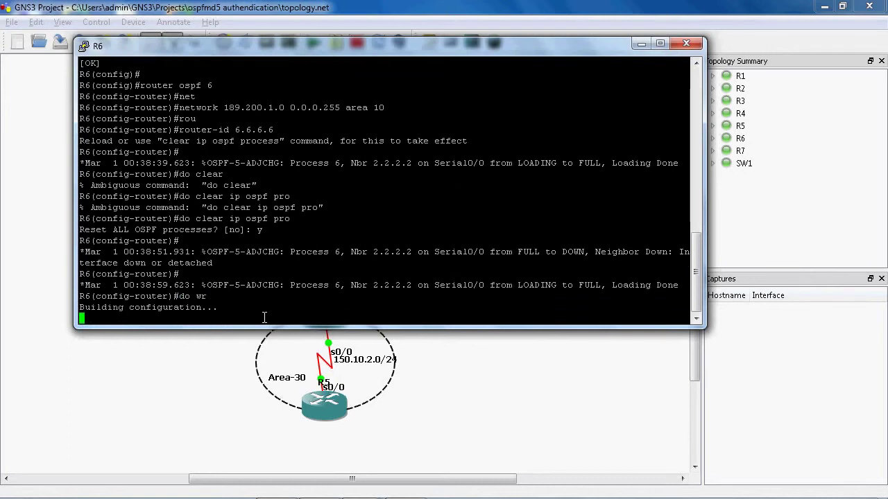
pyautogui.click(641, 43)
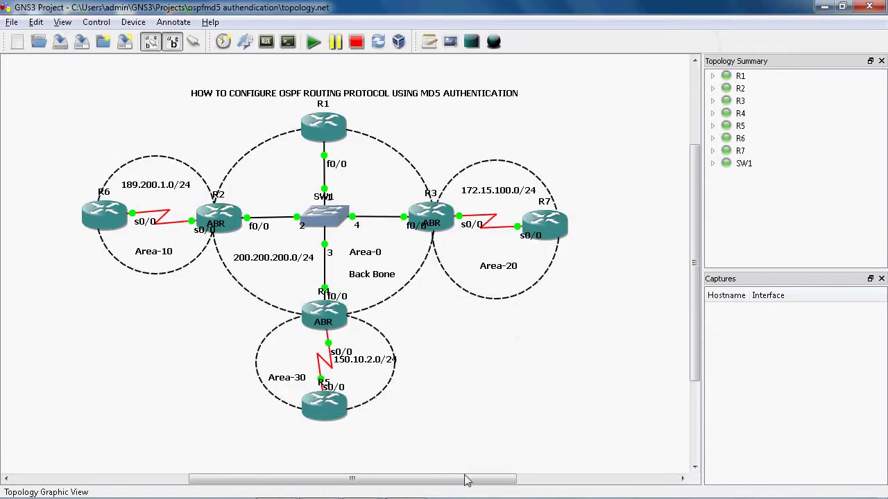
# Open R7's console and start OSPF process 7 with router ID 7.7.7.7
pyautogui.moveTo(416, 494)
pyautogui.moveTo(359, 489)
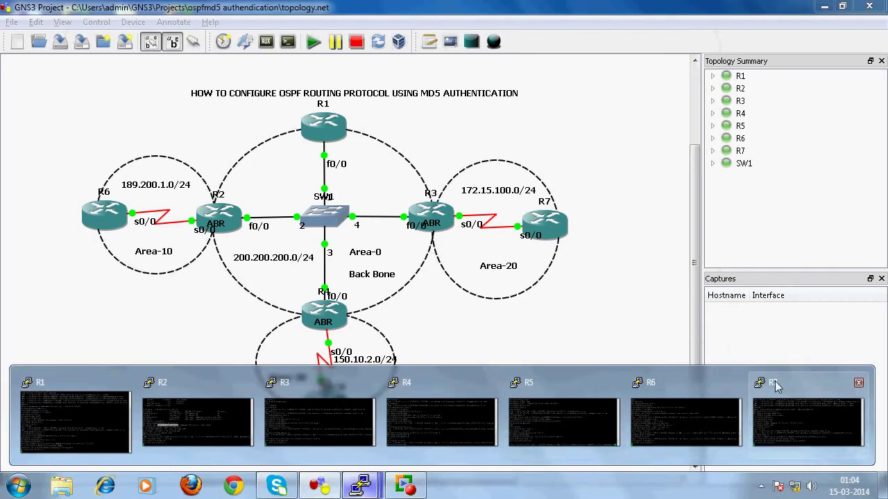
pyautogui.click(808, 420)
pyautogui.moveTo(383, 118); pyautogui.dragTo(388, 59)
pyautogui.write('router ospf')
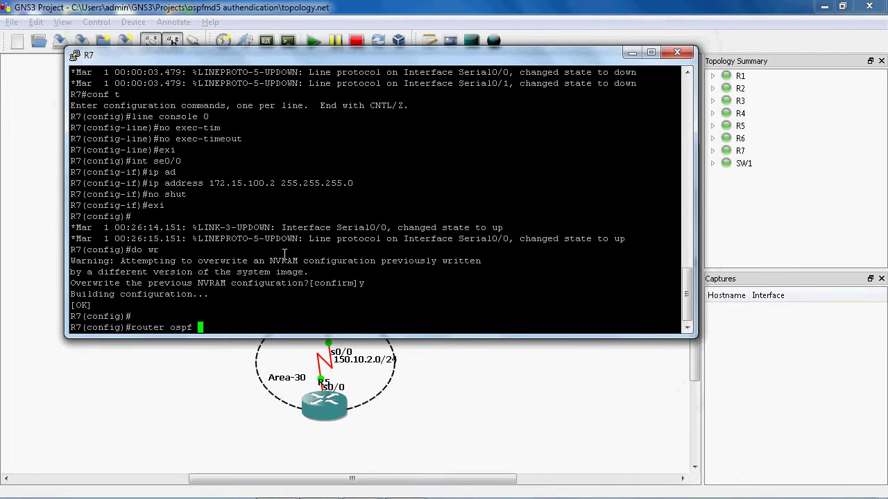
pyautogui.write(' 7')
pyautogui.press('Return')
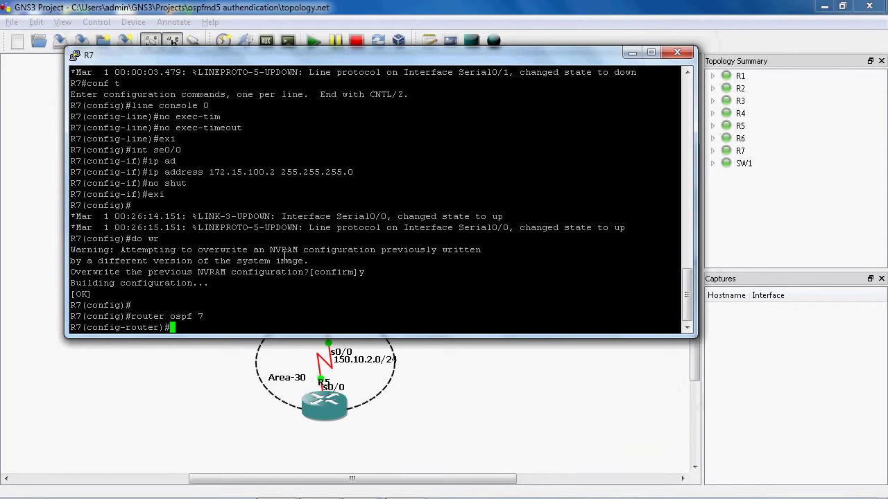
pyautogui.write('rout')
pyautogui.press('Tab')
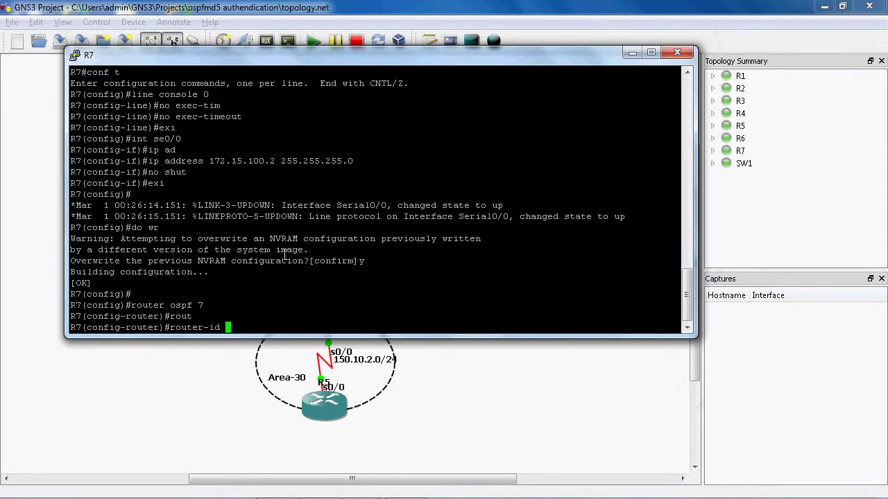
pyautogui.write('7.7.7.7')
pyautogui.press('Return')
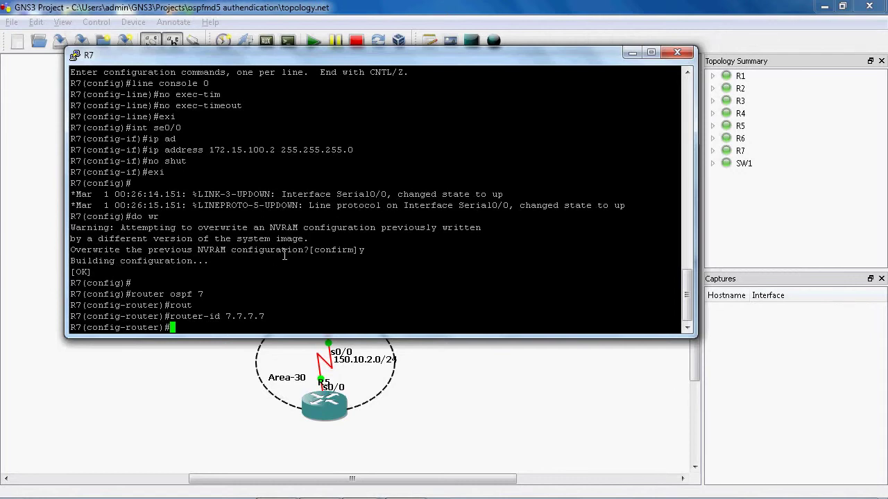
# Advertise 172.15.100.0 0.0.0.255 in area 20 on R7 and save with 'do wr'
pyautogui.write('net')
pyautogui.press('Tab')
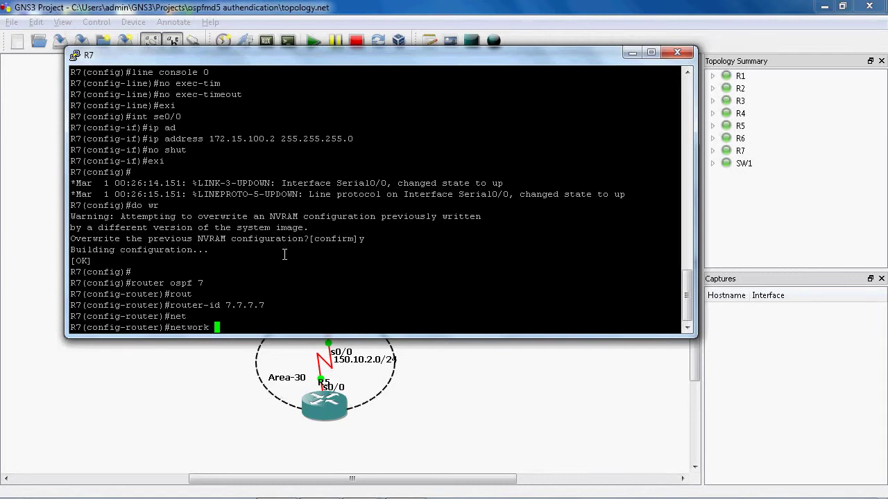
pyautogui.moveTo(553, 56); pyautogui.dragTo(463, 281)
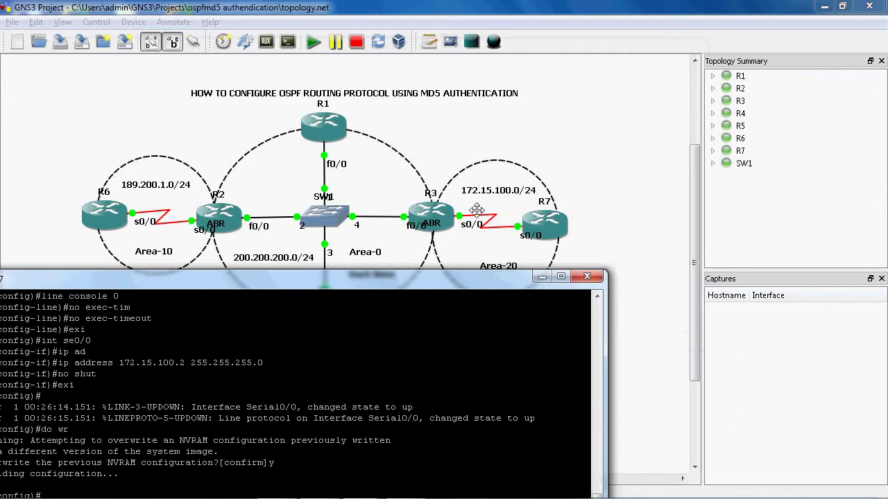
pyautogui.moveTo(477, 284); pyautogui.dragTo(555, 97)
pyautogui.moveTo(463, 97); pyautogui.dragTo(513, 94)
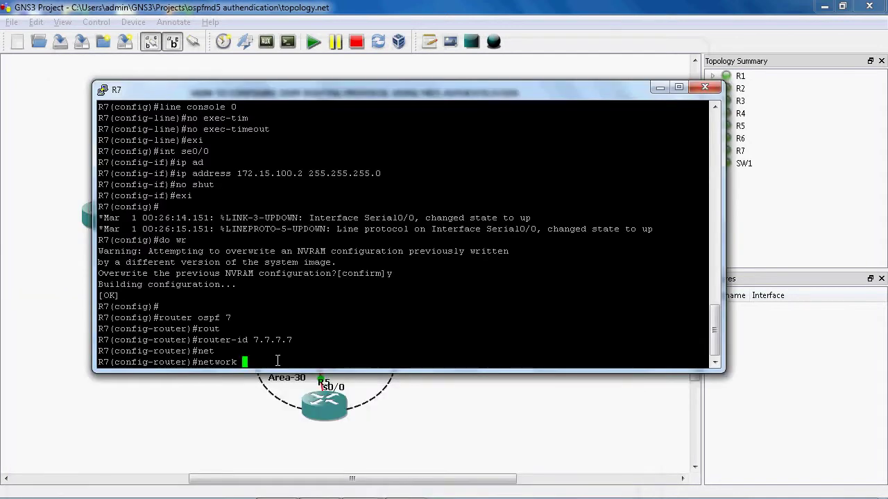
pyautogui.write('172')
pyautogui.write('.15.100.')
pyautogui.write('0')
pyautogui.write(' 0')
pyautogui.write('.0.0.255')
pyautogui.write(' arae')
pyautogui.press('BackSpace')
pyautogui.press('BackSpace')
pyautogui.press('BackSpace')
pyautogui.press('BackSpace')
pyautogui.write('rea 20')
pyautogui.press('Return')
pyautogui.write('do wr')
pyautogui.press('Return')
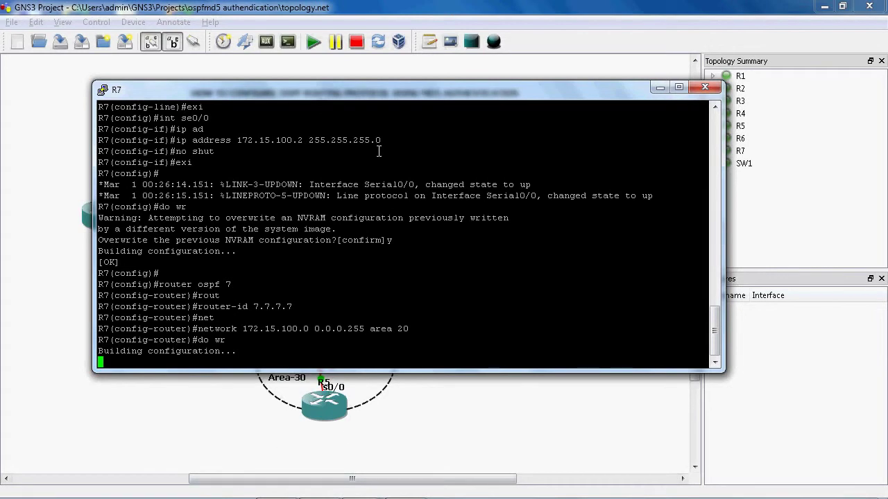
# Minimize the R7 PuTTY window to reveal the OSPF topology diagram
pyautogui.click(660, 87)
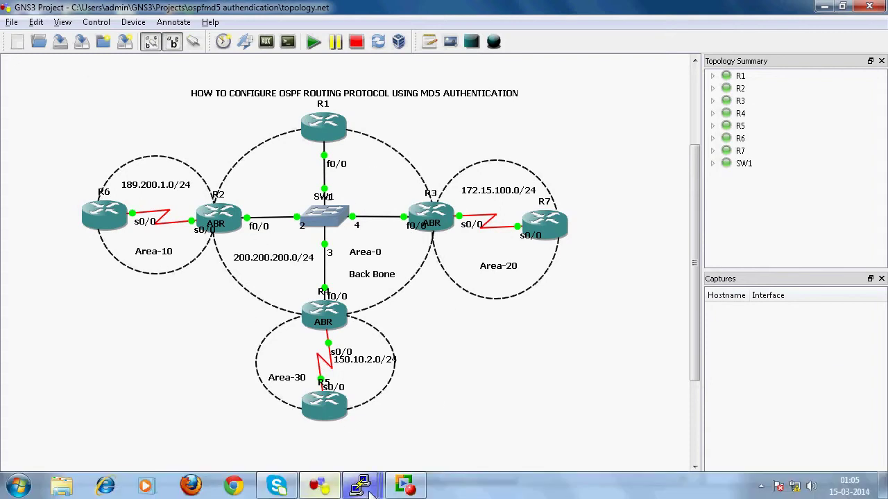
# Leave configuration mode on R1 and display its routing table with 'show ip route'
pyautogui.moveTo(360, 485)
pyautogui.click(75, 422)
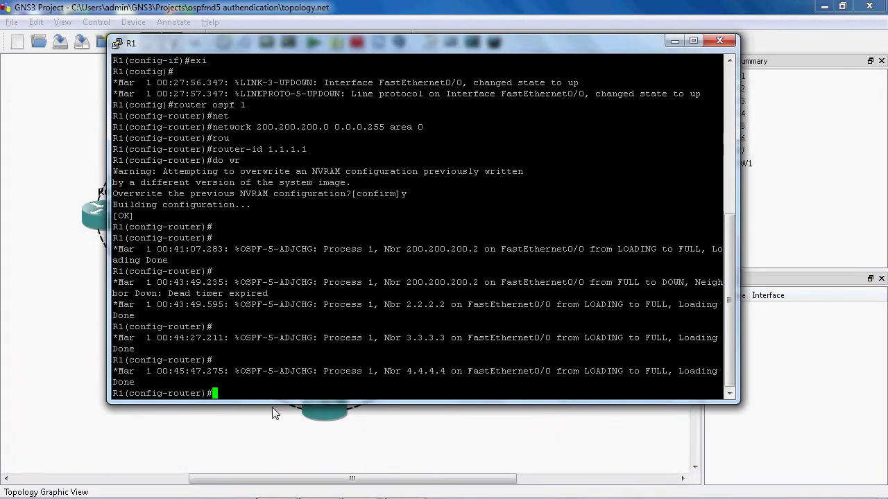
pyautogui.hotkey('ctrl', 'z')
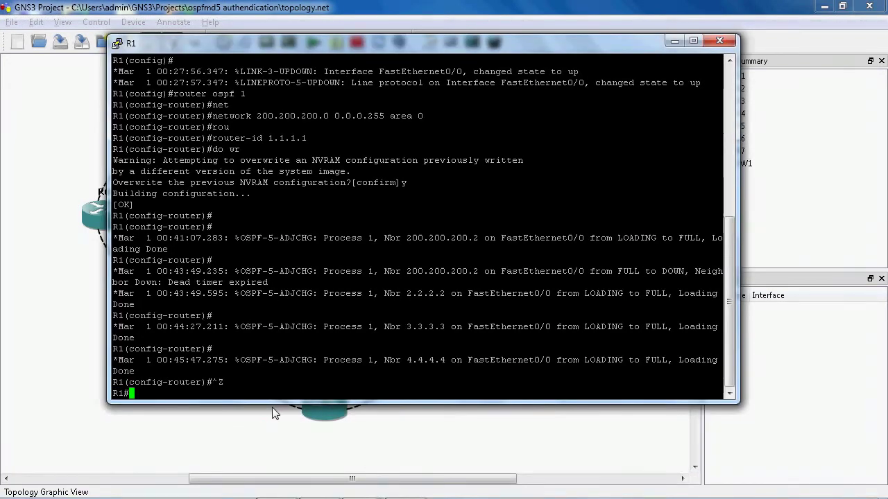
pyautogui.press('Return')
pyautogui.write('sho')
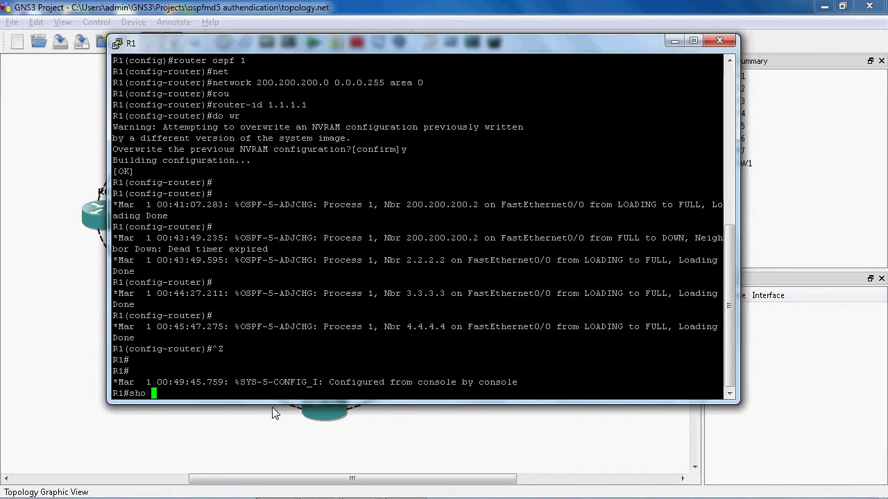
pyautogui.write('w ip route')
pyautogui.press('Return')
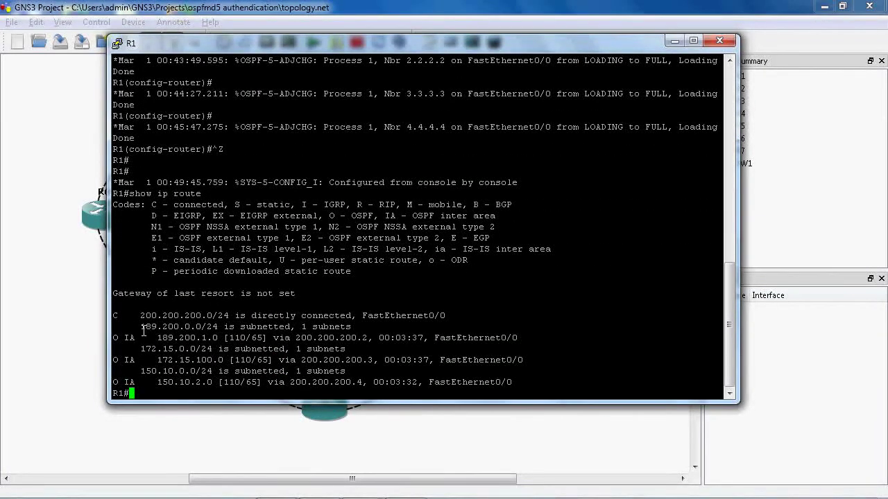
# Highlight the IA route codes and 'OSPF inter area' legend, then bring the topology forward
pyautogui.moveTo(124, 338); pyautogui.dragTo(528, 384)
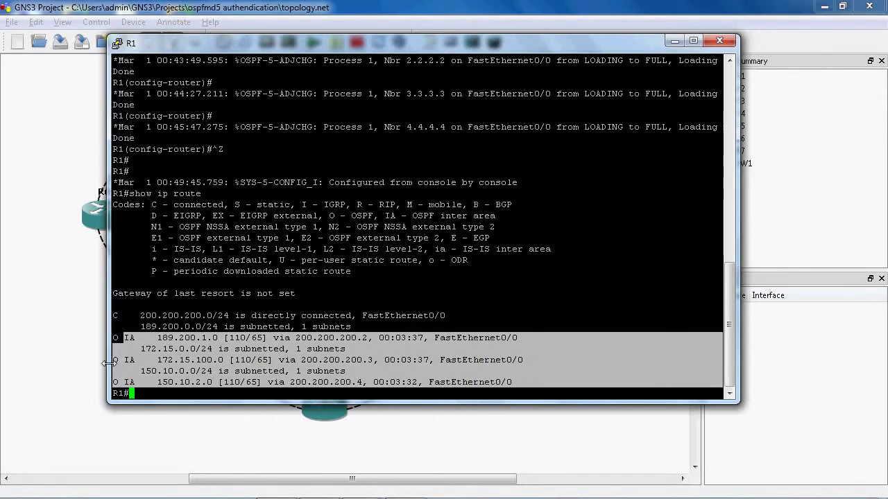
pyautogui.click(129, 338)
pyautogui.moveTo(131, 338); pyautogui.dragTo(140, 338)
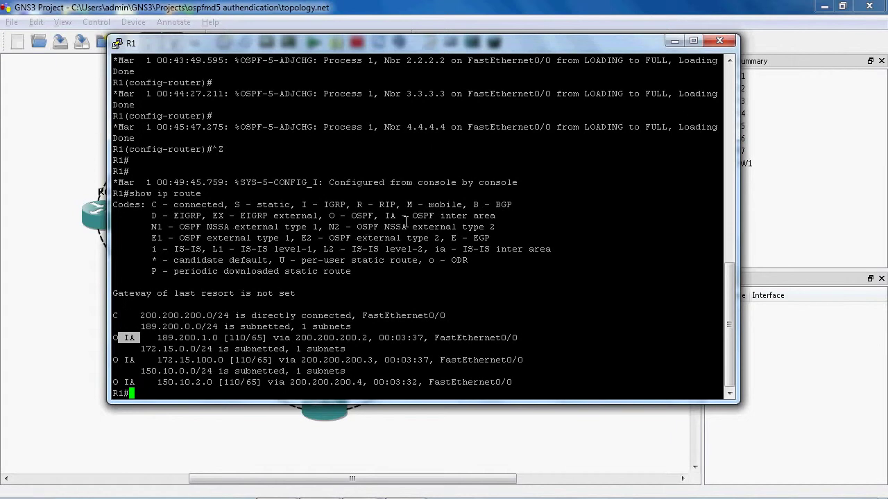
pyautogui.moveTo(414, 216); pyautogui.dragTo(515, 235)
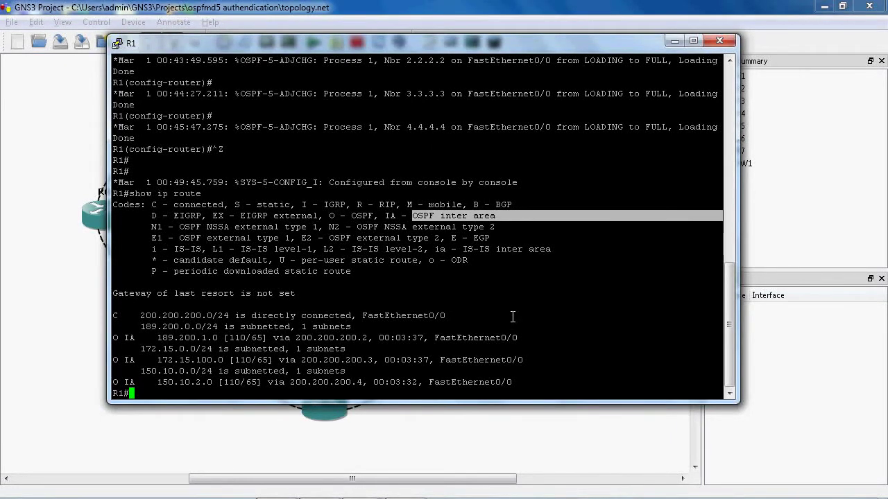
pyautogui.click(491, 291)
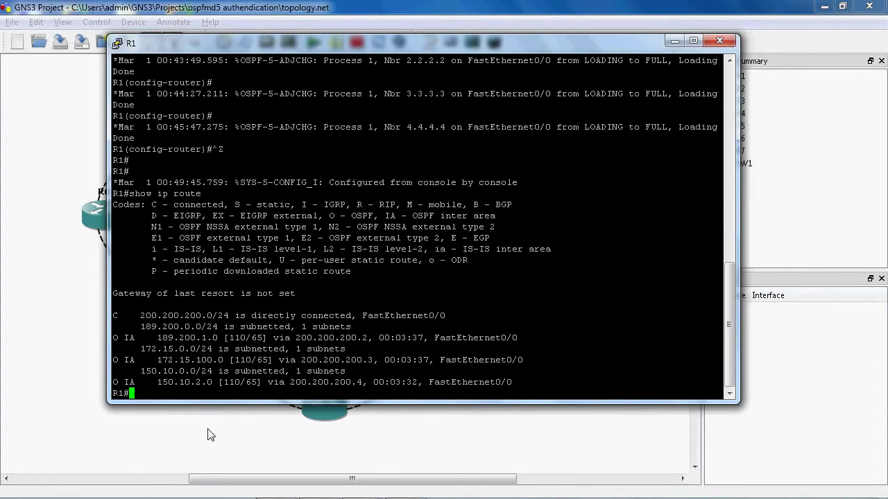
pyautogui.moveTo(118, 338); pyautogui.dragTo(113, 338)
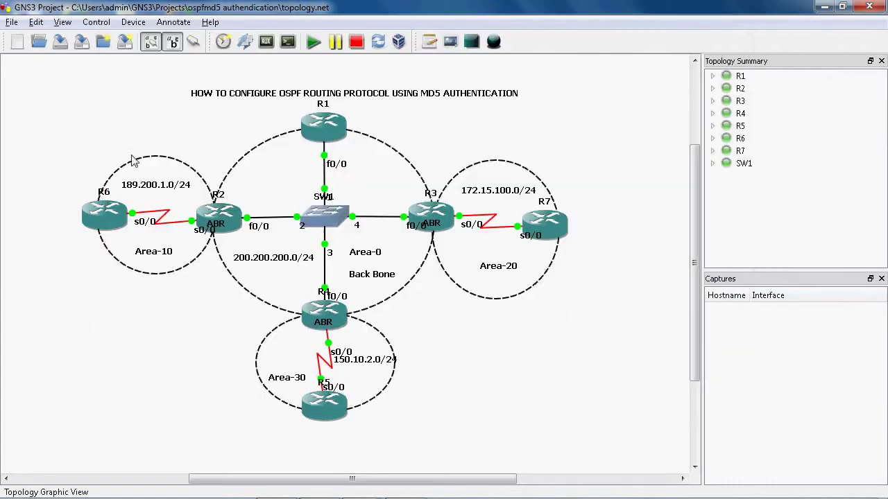
pyautogui.click(40, 154)
pyautogui.moveTo(292, 486)
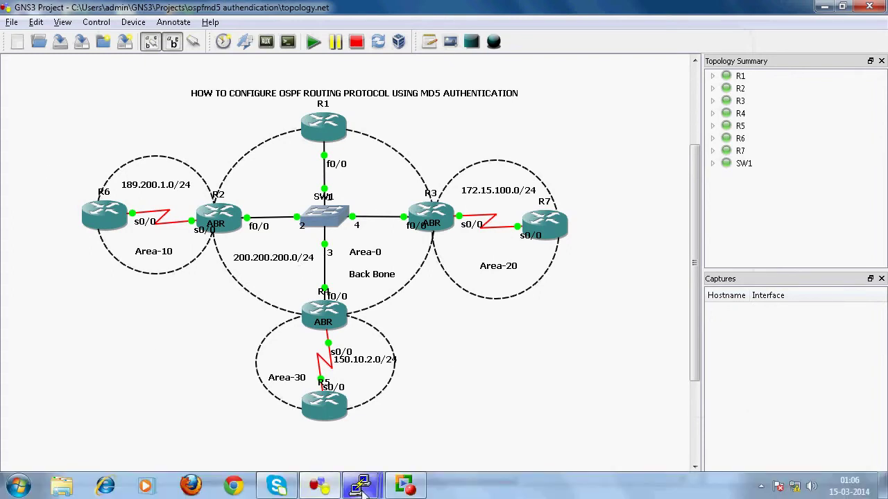
pyautogui.moveTo(359, 486)
pyautogui.click(65, 389)
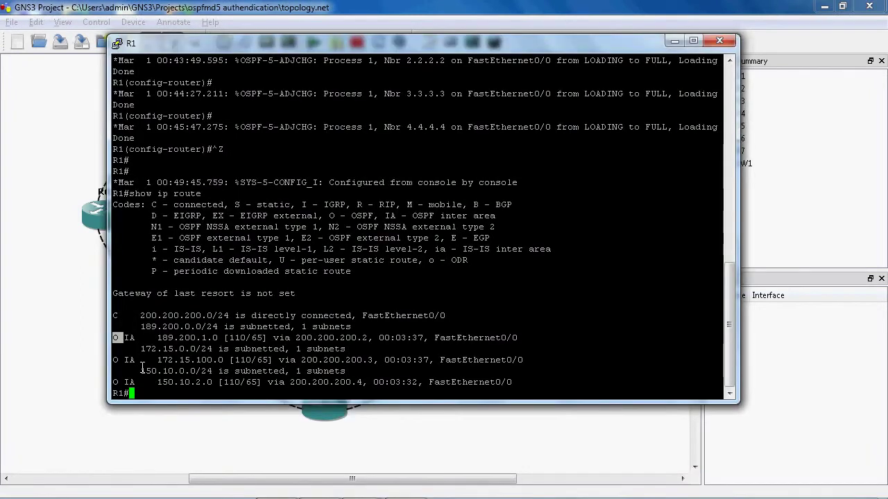
pyautogui.moveTo(126, 336); pyautogui.dragTo(301, 382)
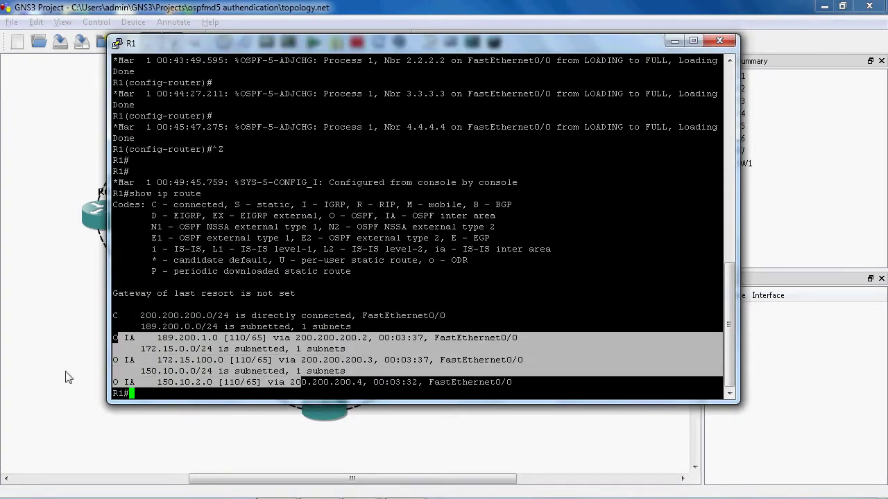
pyautogui.click(30, 350)
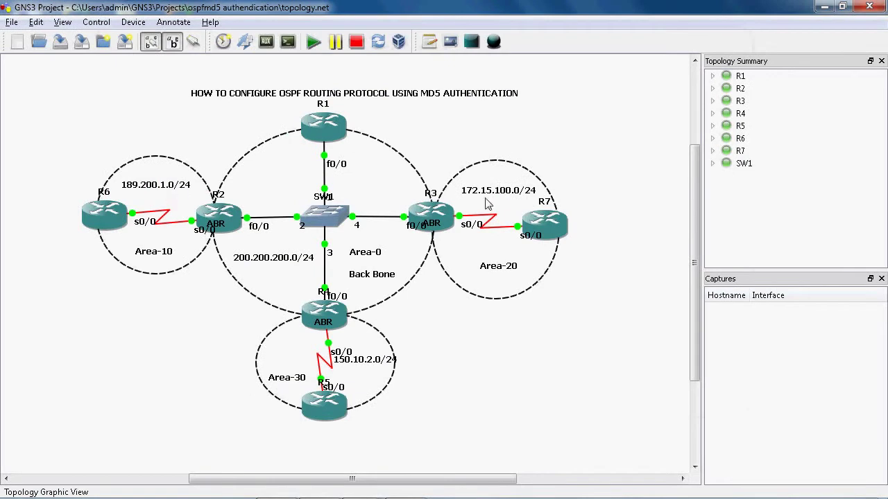
pyautogui.moveTo(342, 496)
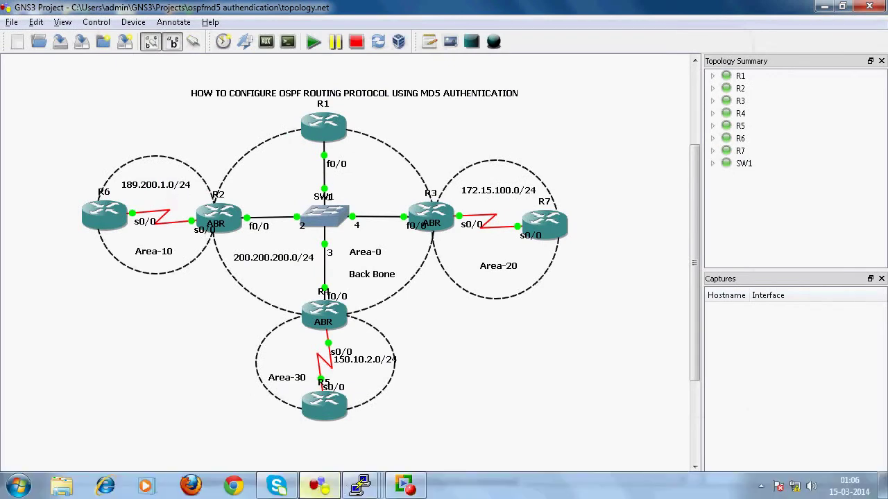
pyautogui.moveTo(360, 486)
pyautogui.click(75, 422)
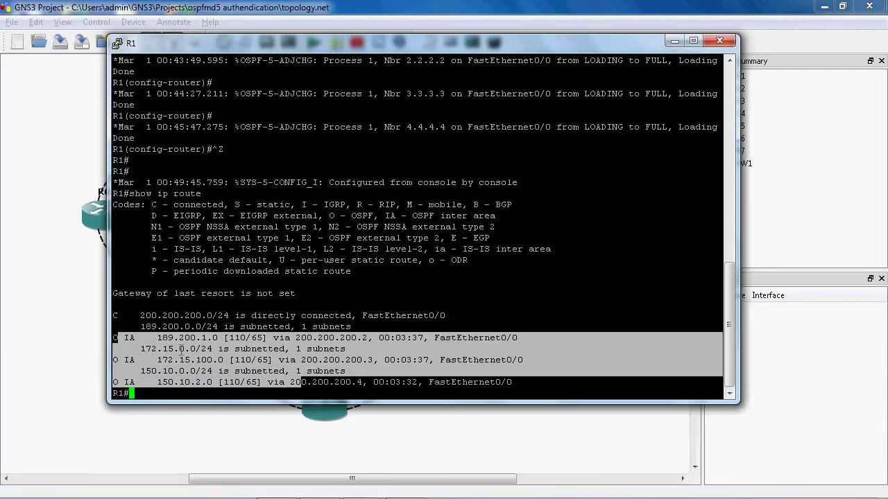
pyautogui.moveTo(154, 338); pyautogui.dragTo(219, 339)
pyautogui.moveTo(141, 350); pyautogui.dragTo(251, 350)
pyautogui.moveTo(141, 372); pyautogui.dragTo(324, 371)
pyautogui.click(302, 456)
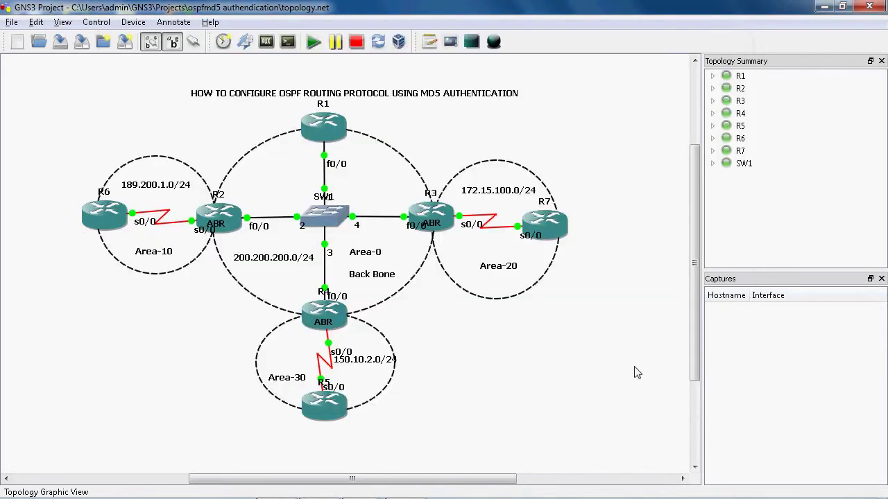
pyautogui.moveTo(345, 496)
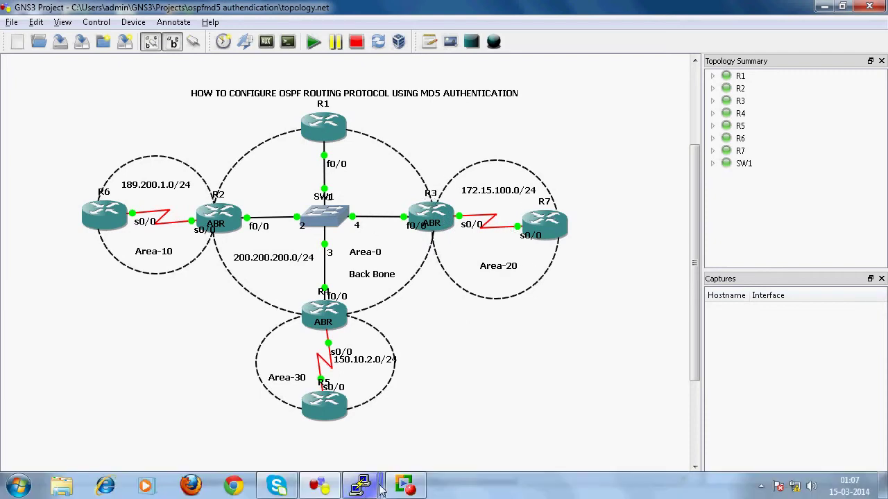
# Open R3's console, exit OSPF router configuration, and move the window higher
pyautogui.click(360, 485)
pyautogui.click(370, 388)
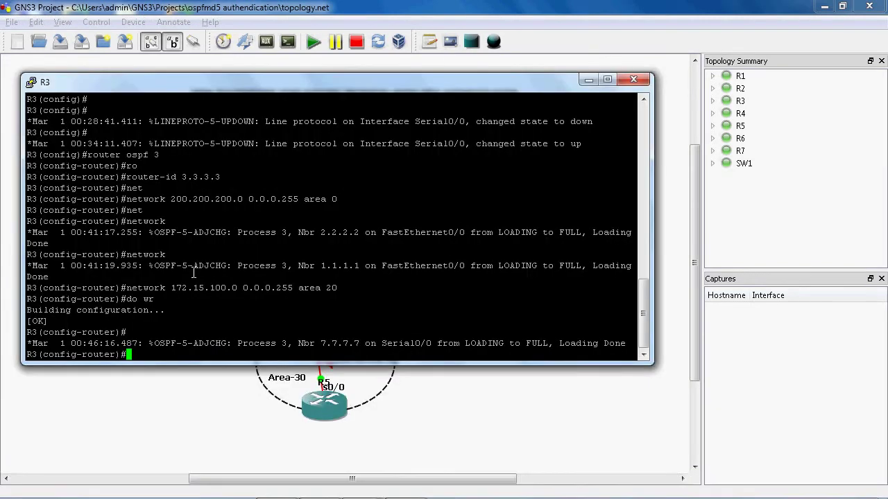
pyautogui.write('exi')
pyautogui.press('Return')
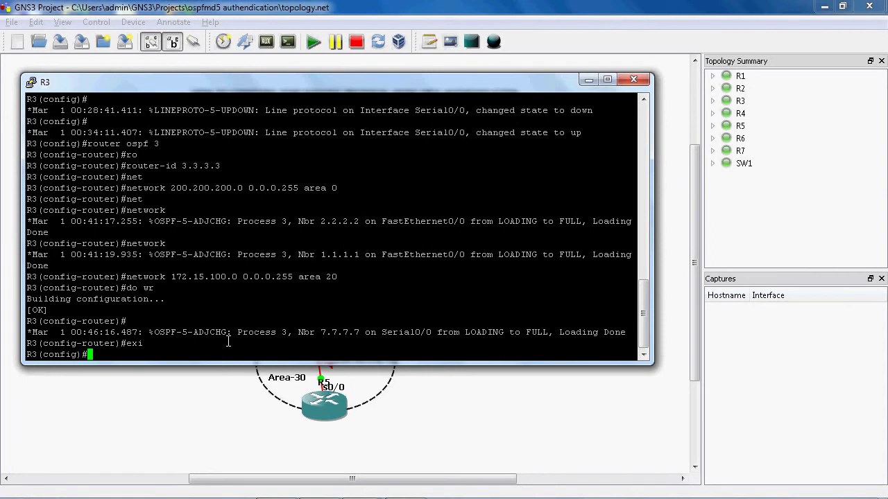
pyautogui.click(478, 385)
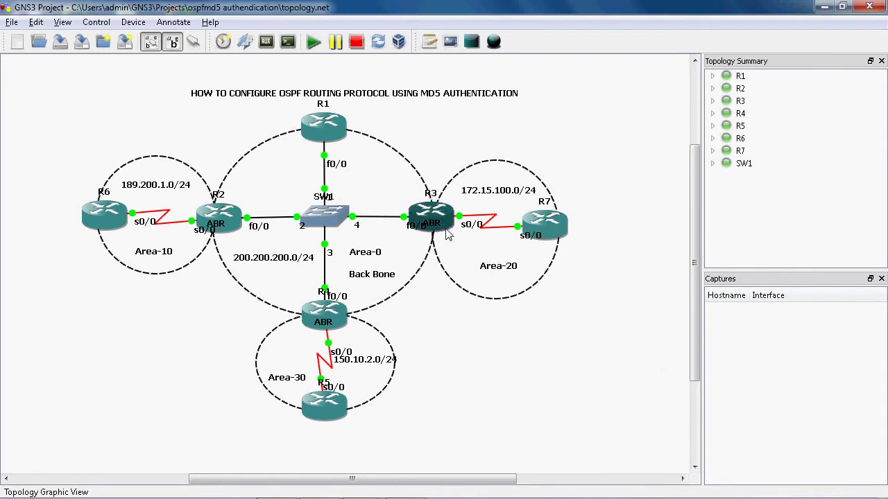
pyautogui.moveTo(368, 494)
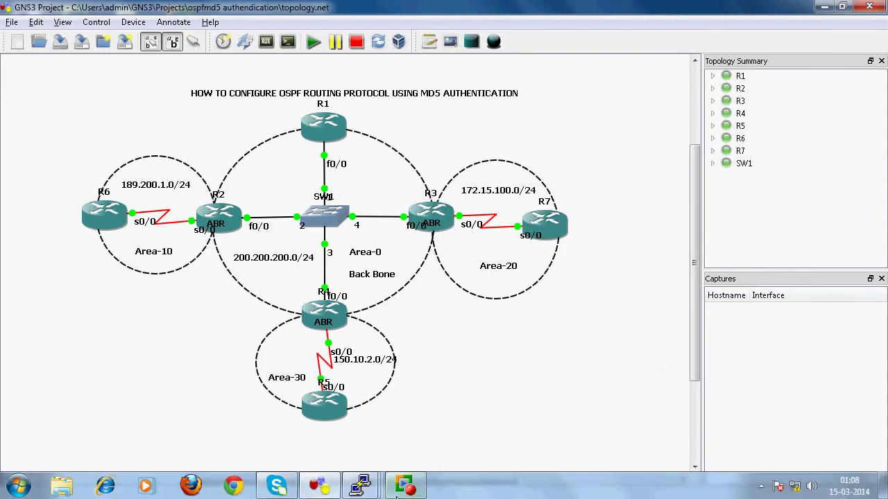
pyautogui.click(318, 396)
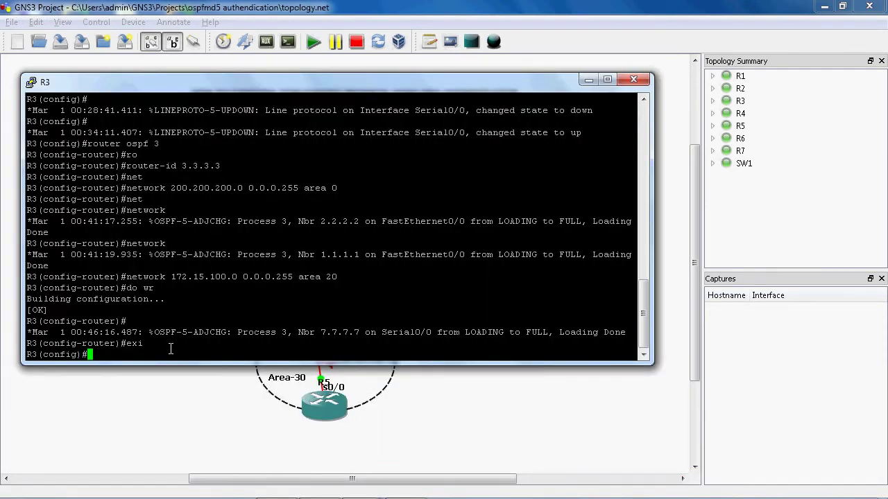
pyautogui.moveTo(318, 77); pyautogui.dragTo(346, 41)
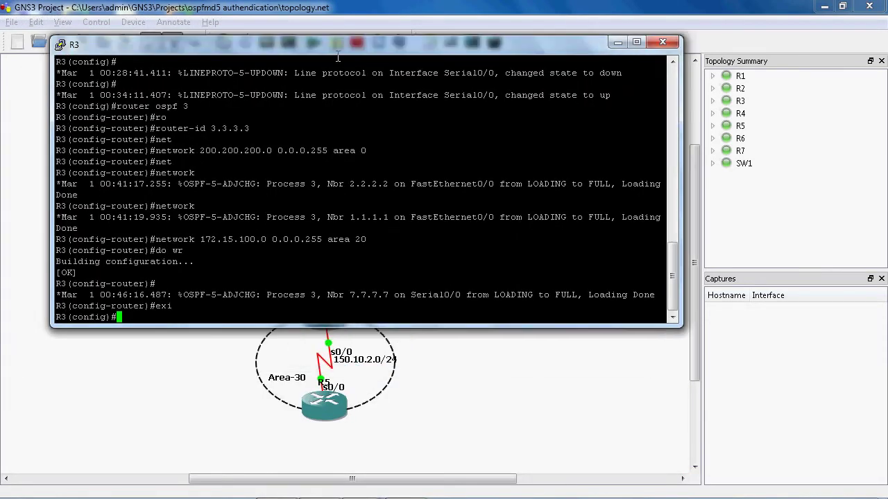
# Enter R3's Serial0/0 interface configuration and start typing 'ip ospf authentication'
pyautogui.write('int se0/0')
pyautogui.press('Return')
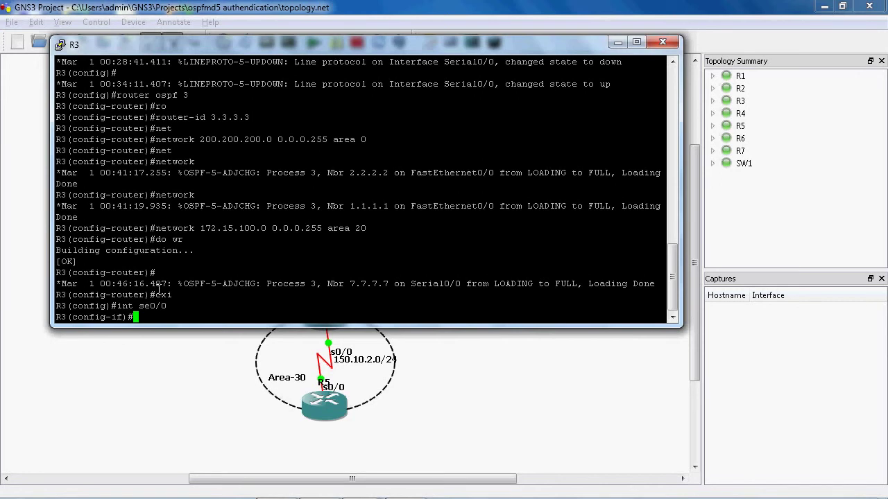
pyautogui.write('ip ospf auth')
pyautogui.press('Tab')
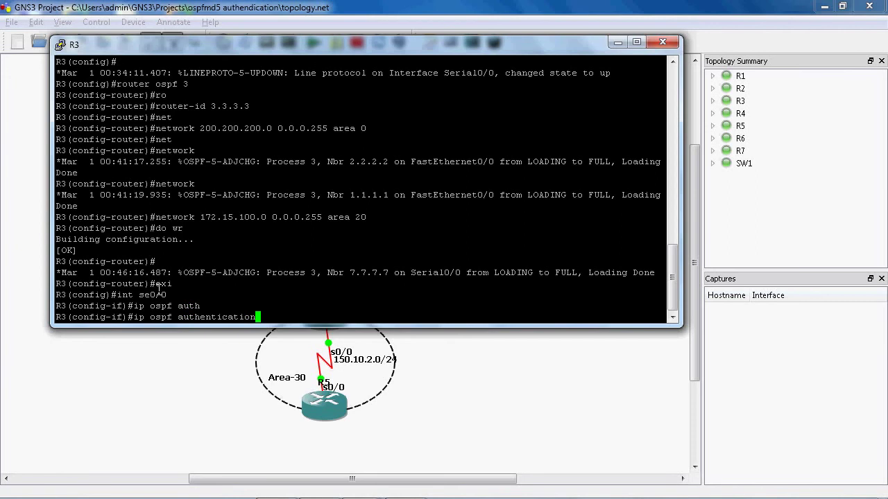